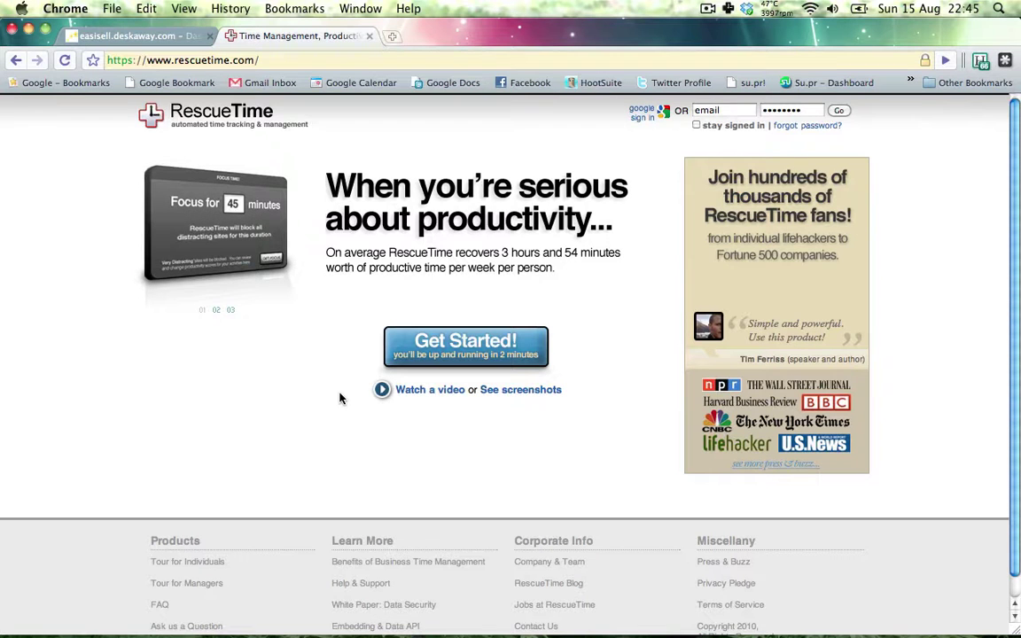
- Glance at the video tours overlay, then sign in with the account e-mail and password
left_click(396, 390)
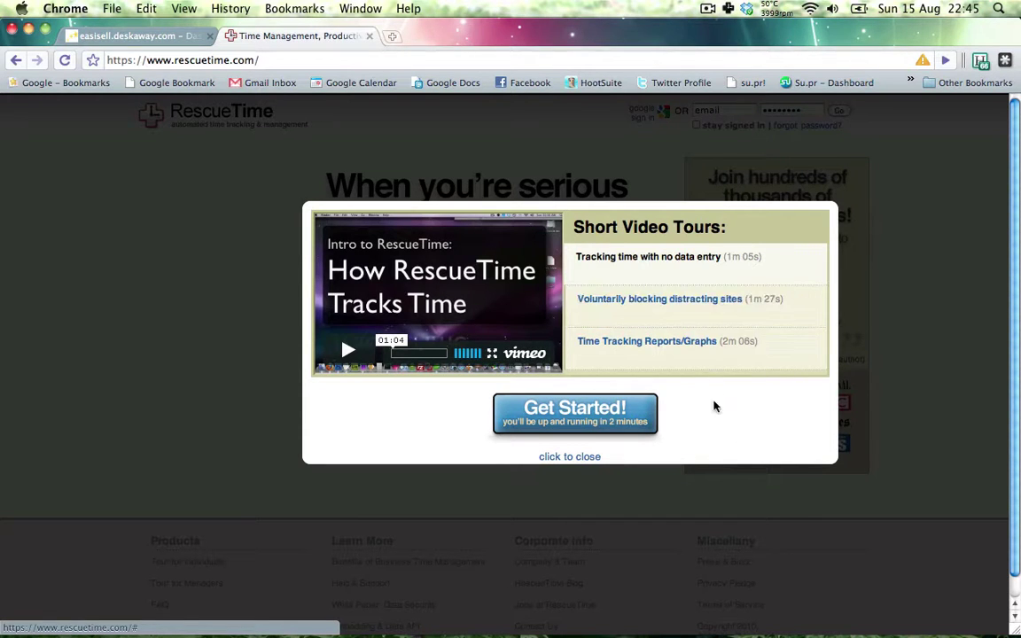
left_click(583, 458)
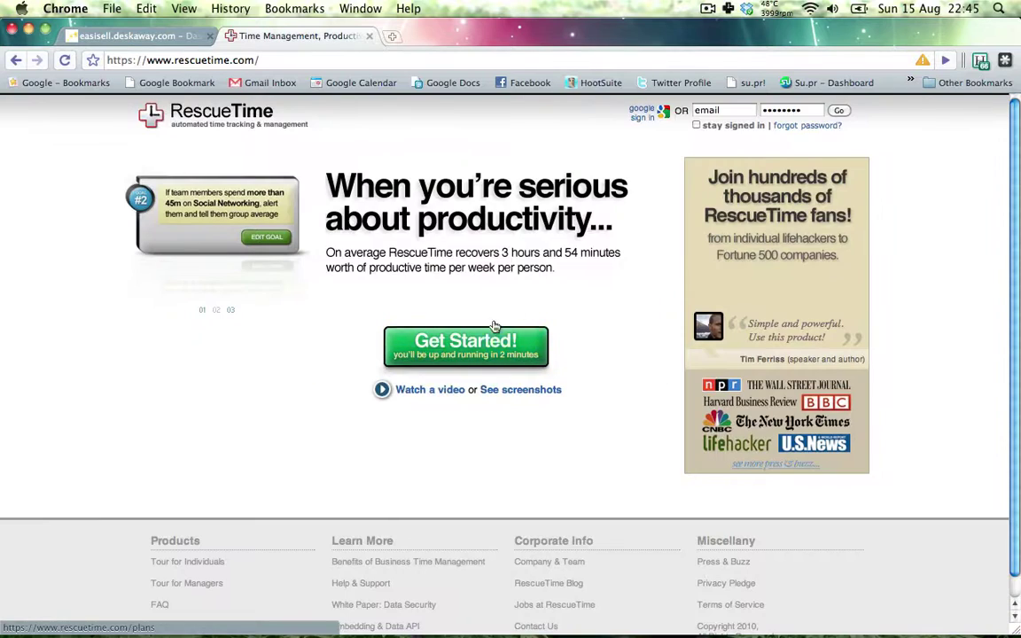
left_click(711, 112)
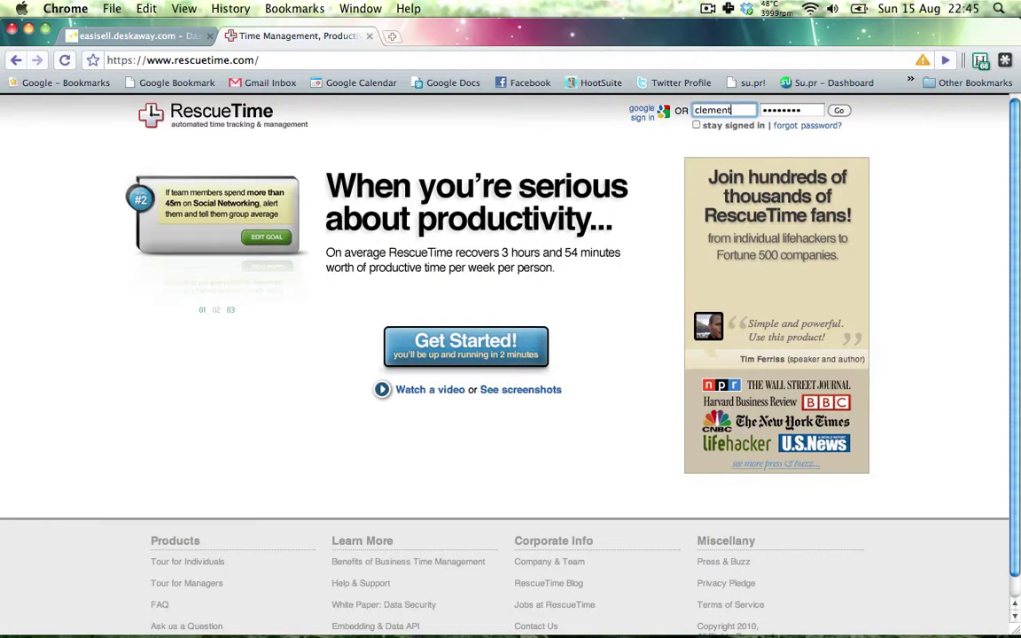
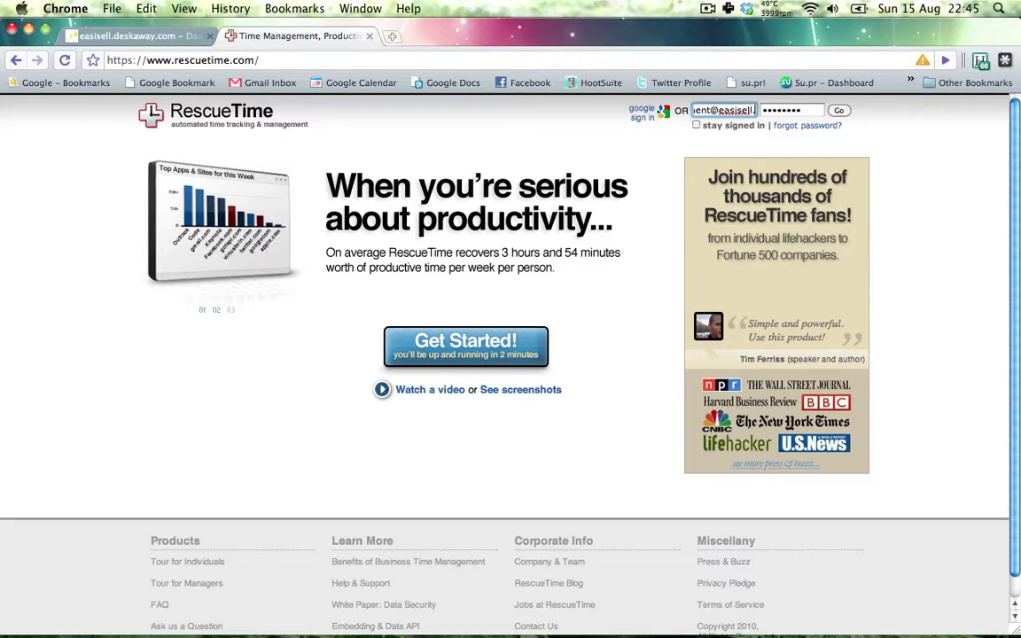
key("Tab")
type("••••••••••")
key("Return")
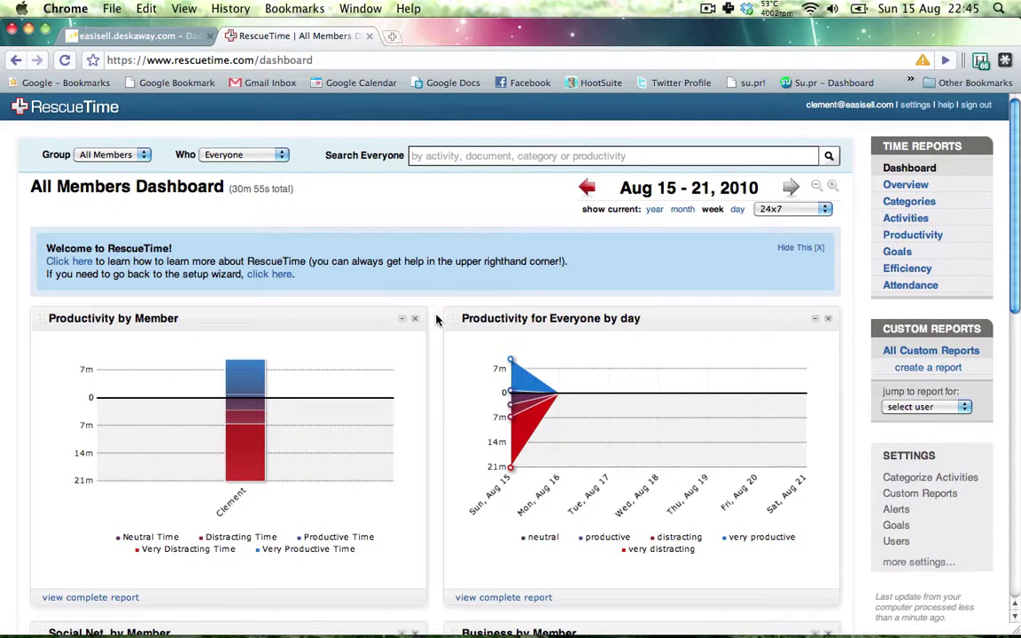
- Keep the dashboard's Who filter on Everyone and bring up the RescueTime menu-bar menu
scroll(436, 320, "down", 1)
scroll(436, 320, "up", 1)
left_click(284, 156)
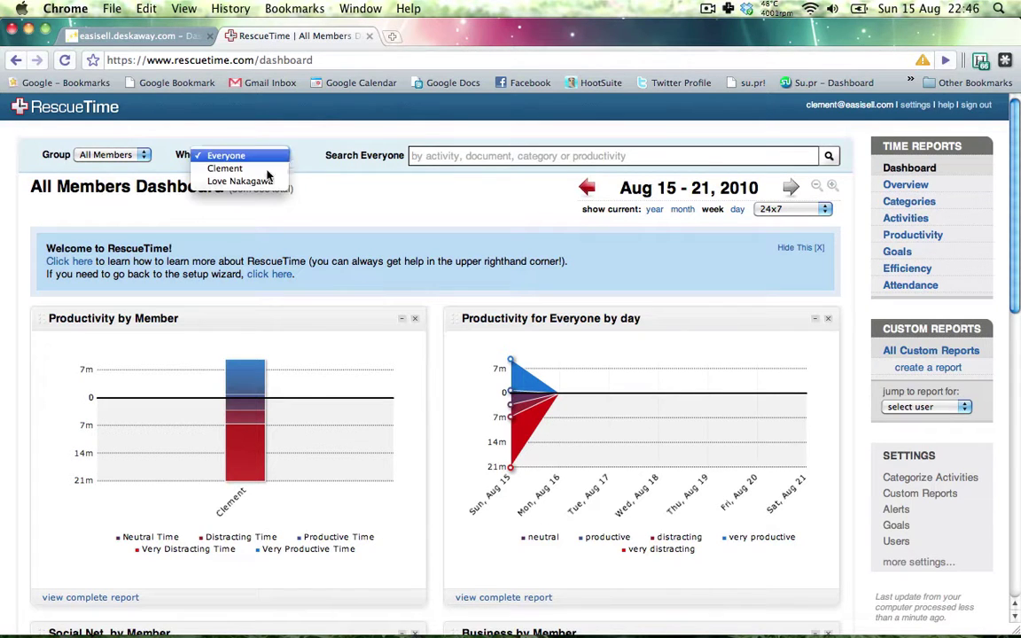
left_click(264, 157)
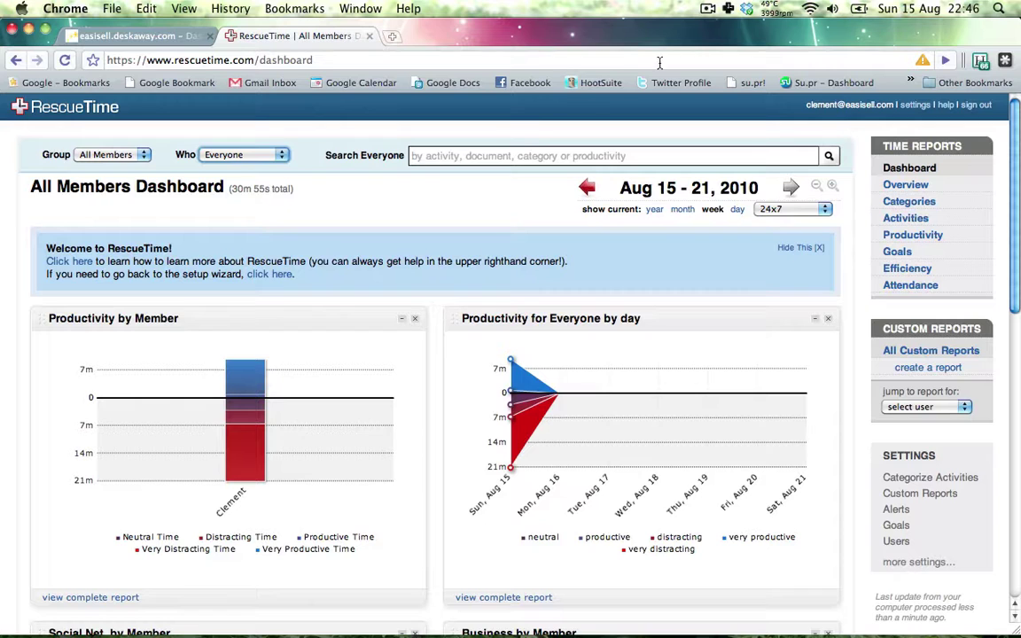
left_click(729, 8)
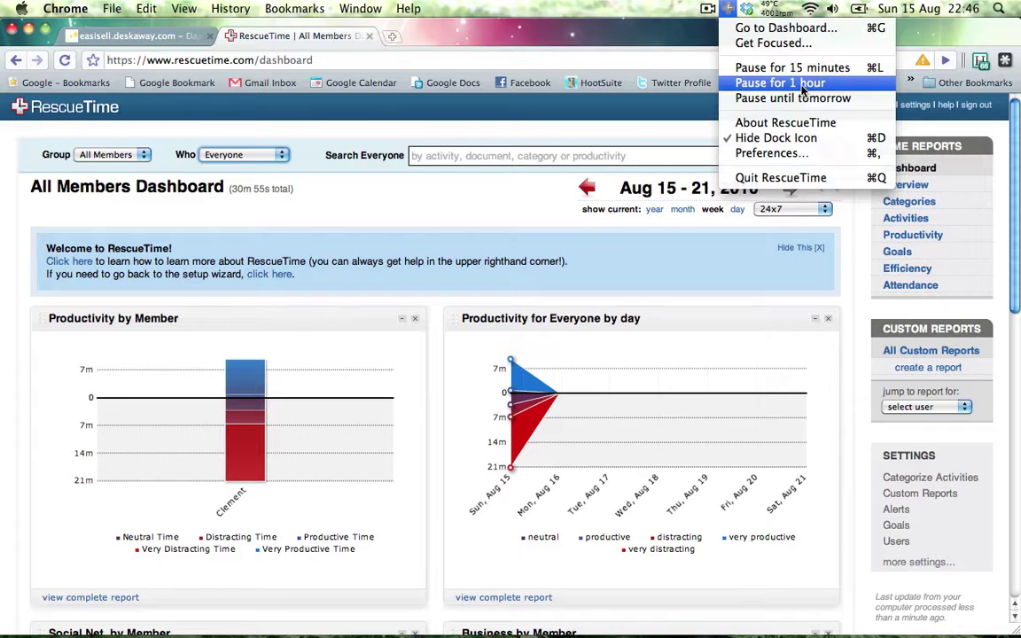
- Start a 3-minute Get Focused session that blocks very distracting sites
left_click(779, 43)
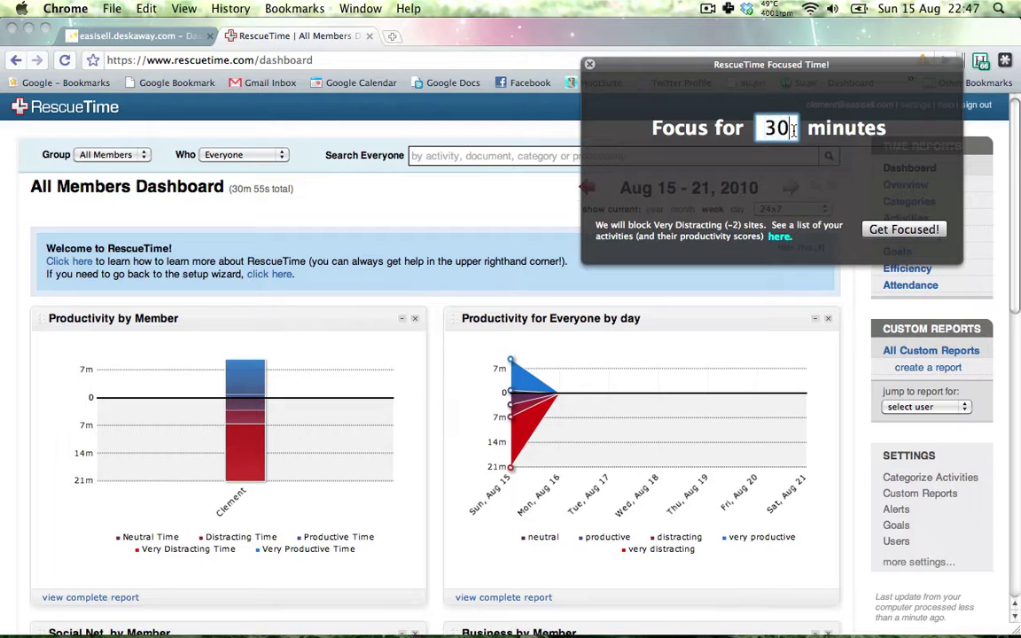
type("3")
left_click(592, 66)
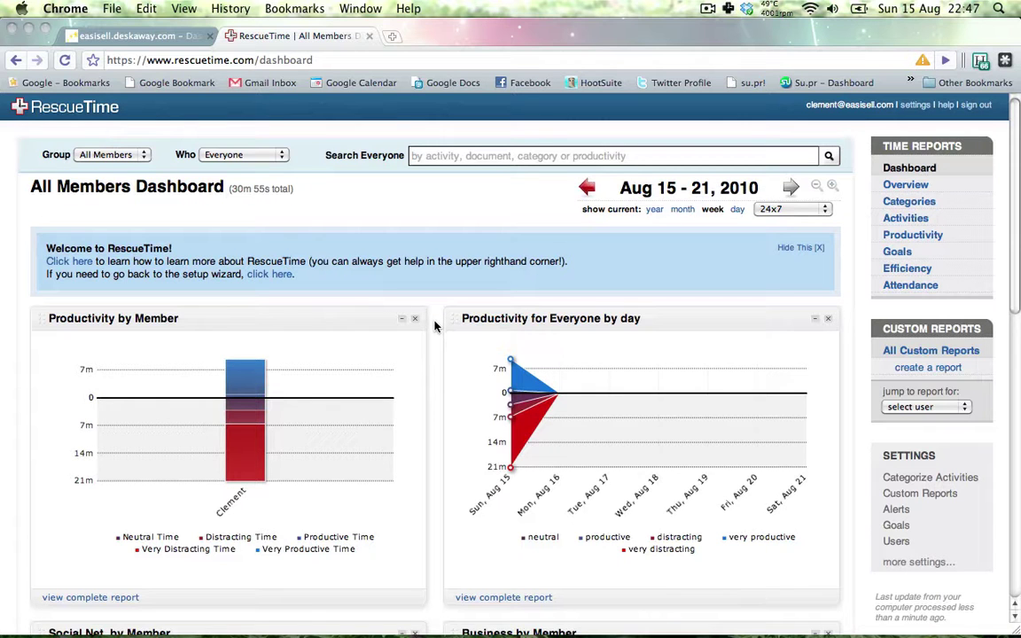
scroll(436, 326, "down", 7)
scroll(436, 262, "up", 7)
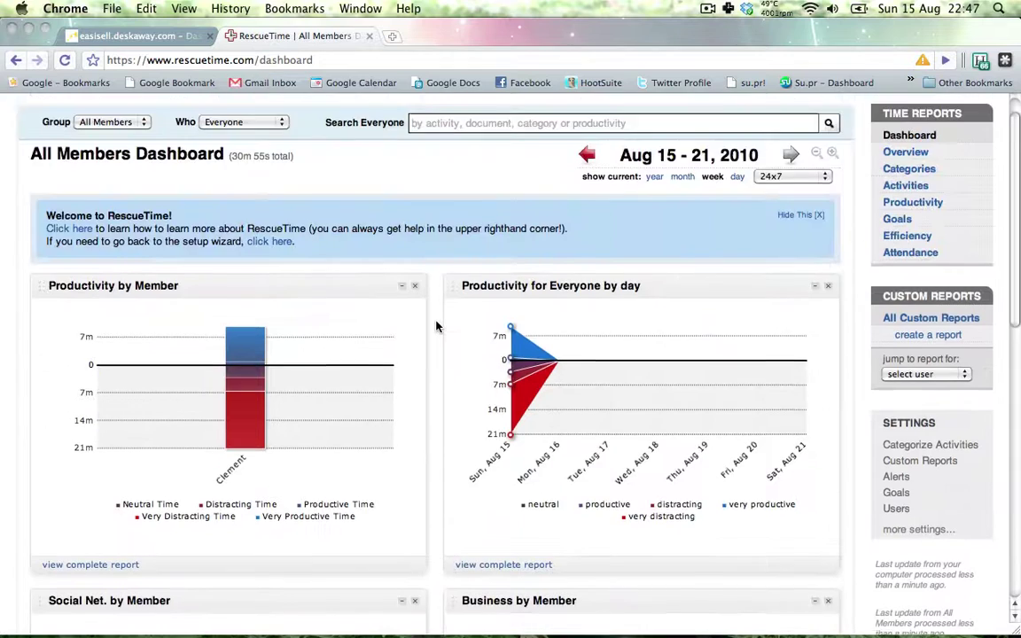
scroll(436, 323, "down", 3)
left_click(253, 265)
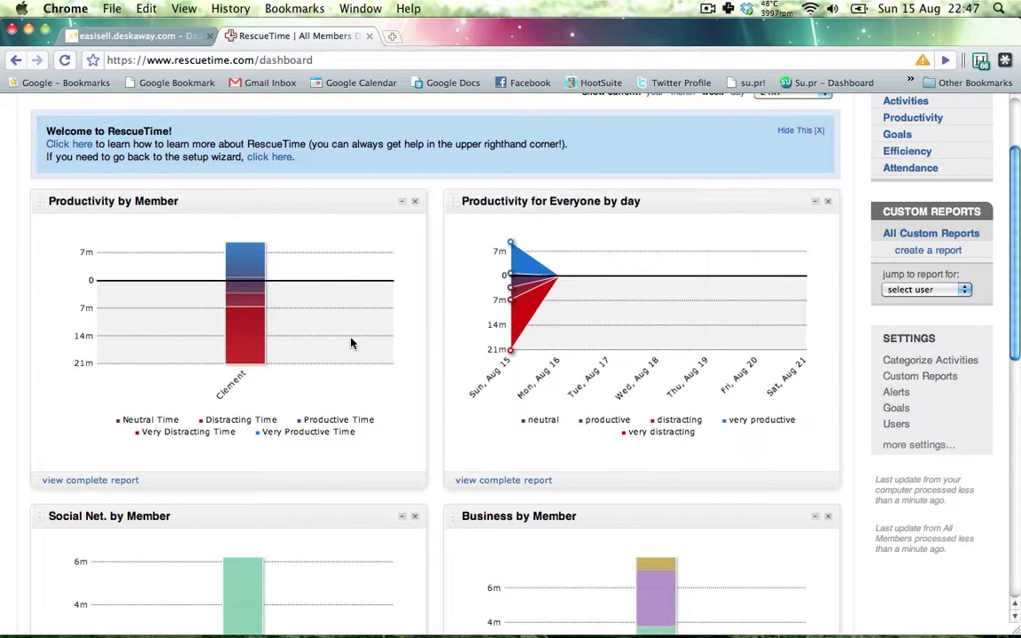
scroll(416, 196, "up", 3)
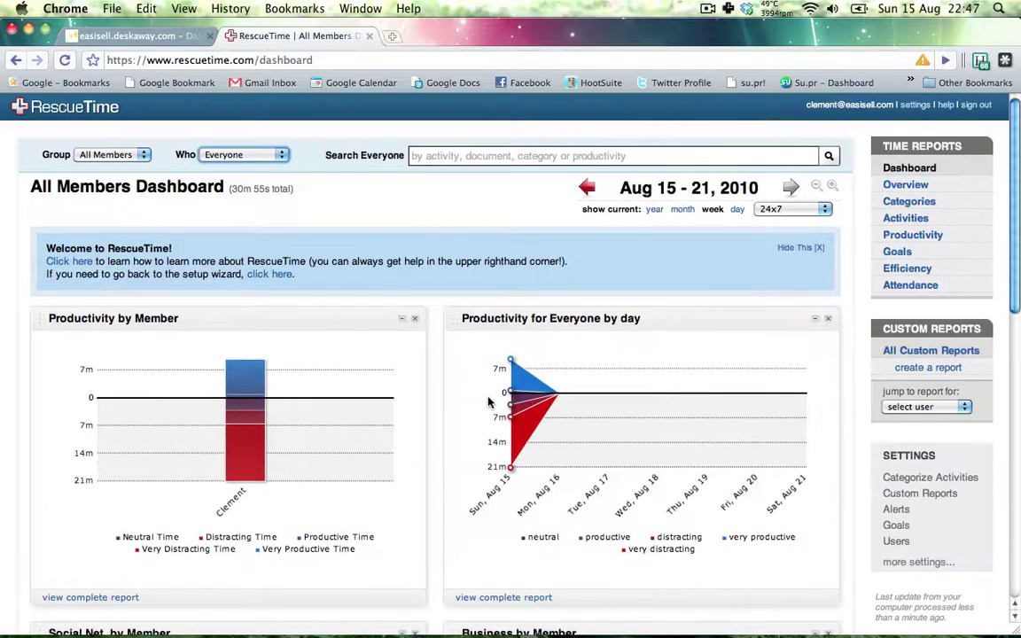
scroll(419, 423, "down", 10)
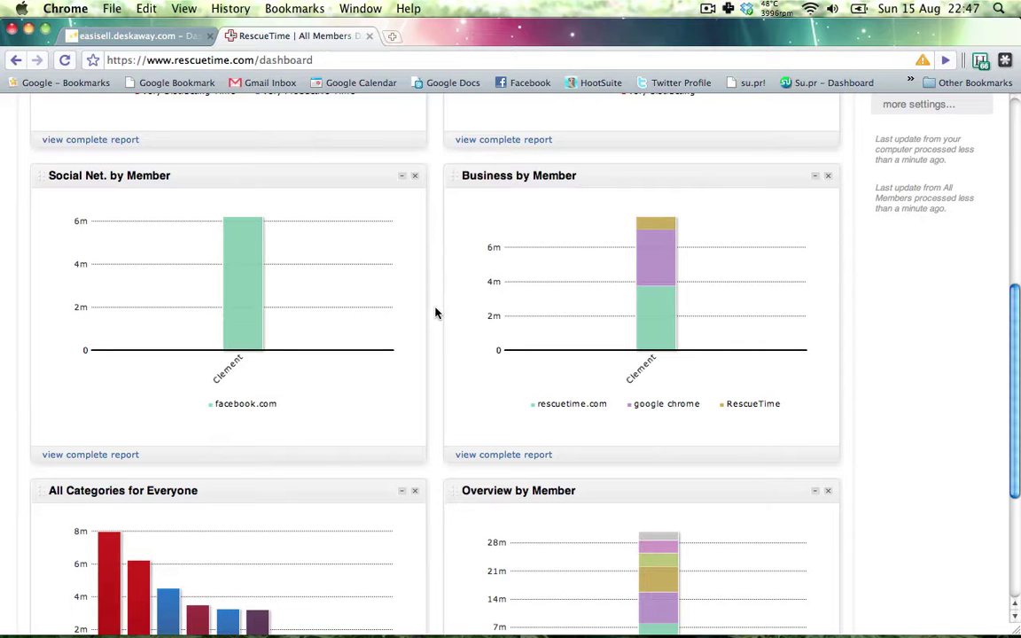
scroll(436, 312, "down", 5)
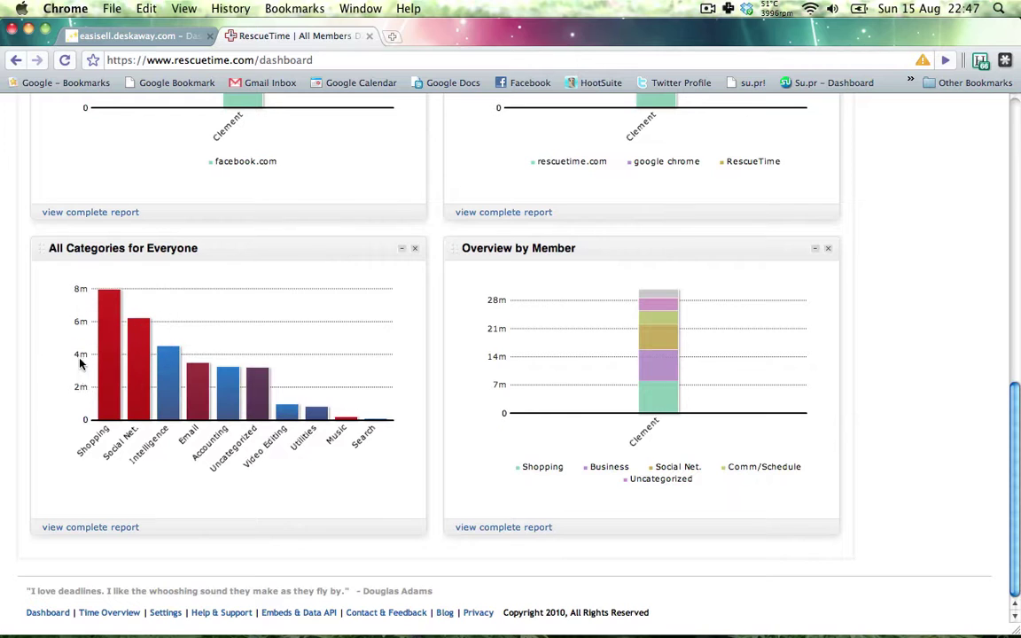
mouse_move(100, 404)
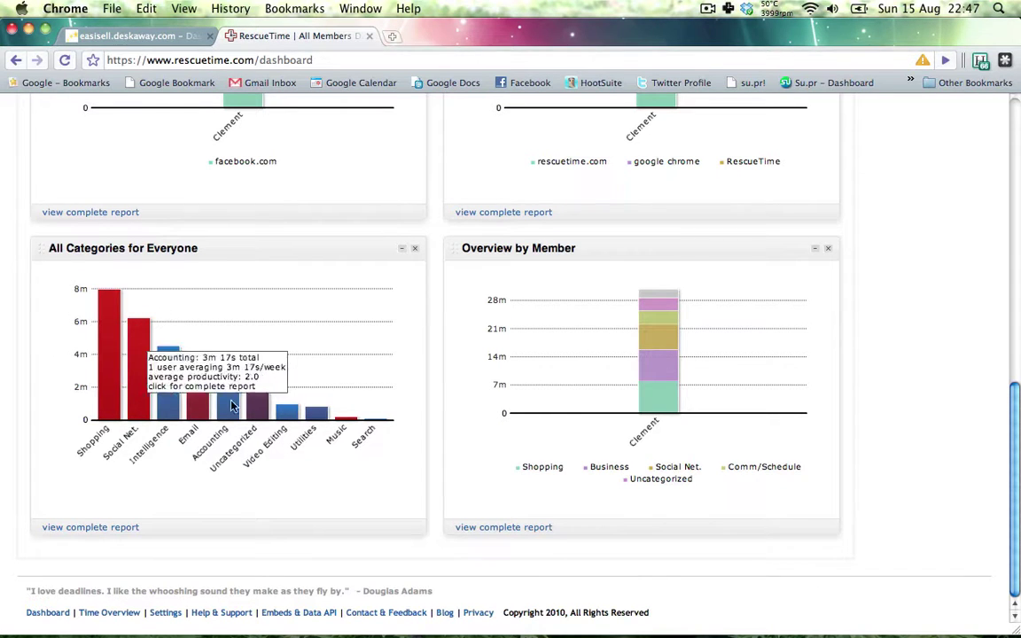
mouse_move(113, 404)
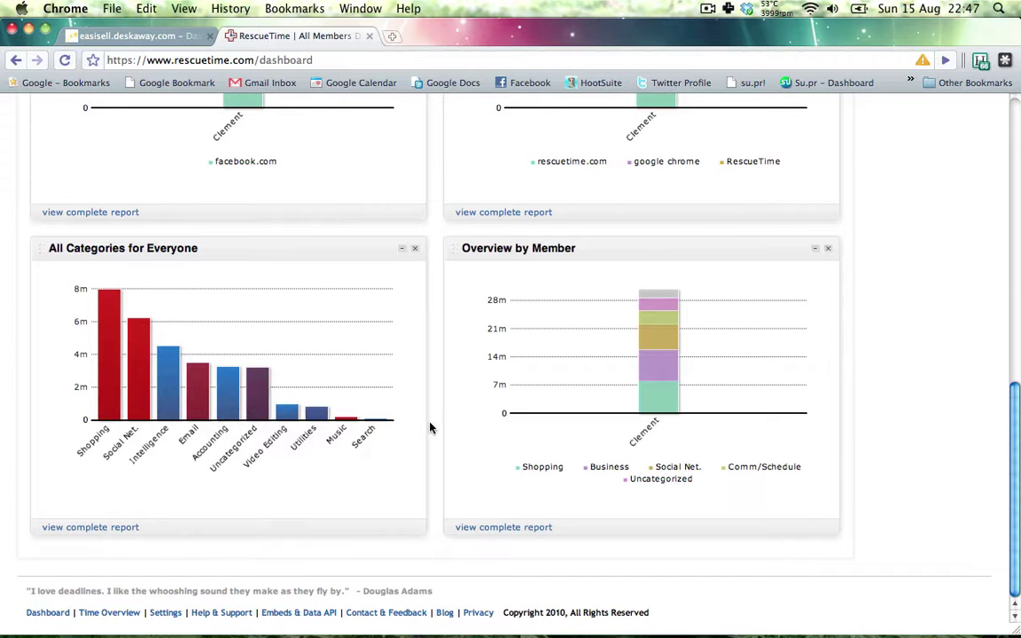
scroll(438, 422, "up", 15)
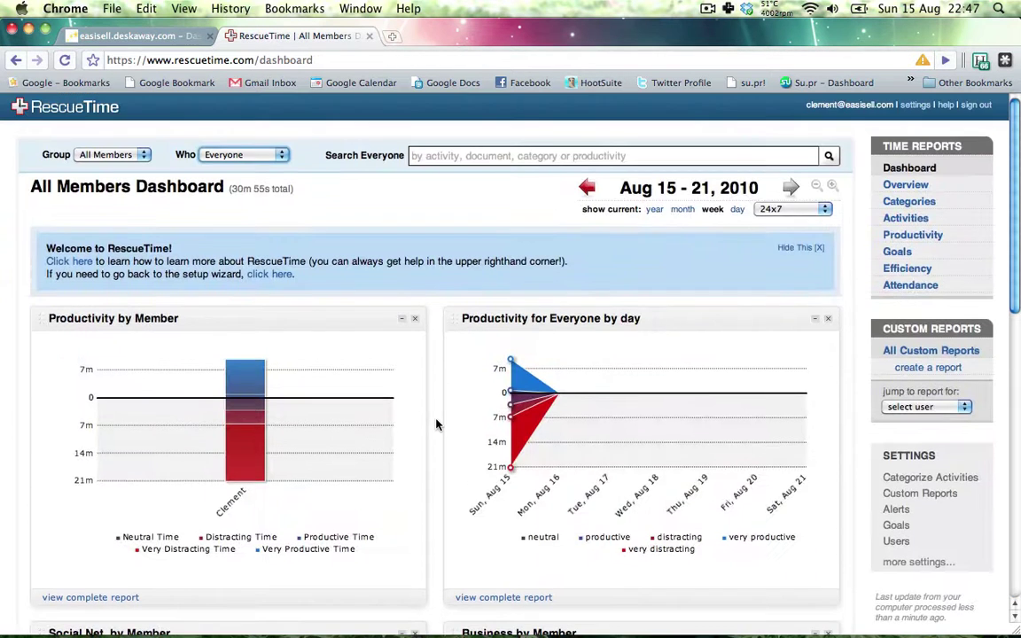
- Open the All Categories report and drill into the Social Networking category
left_click(913, 202)
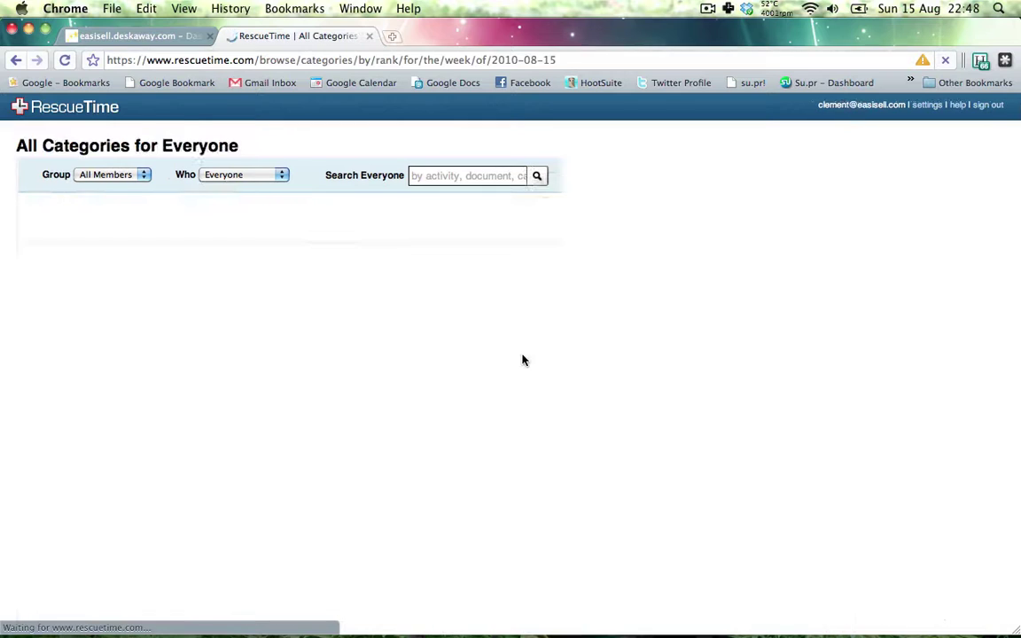
scroll(36, 479, "down", 3)
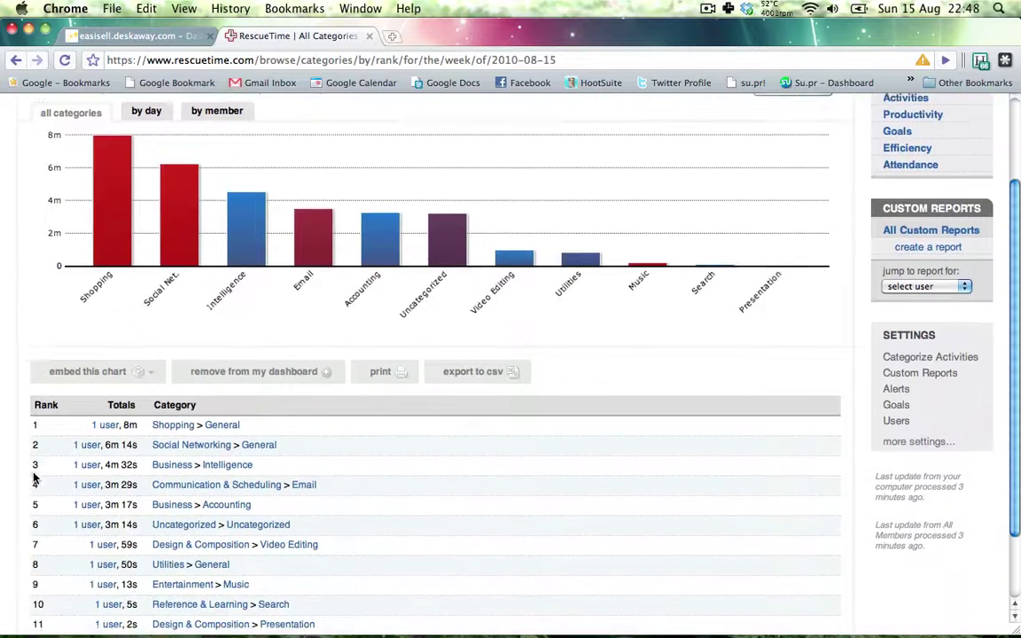
scroll(11, 345, "up", 2)
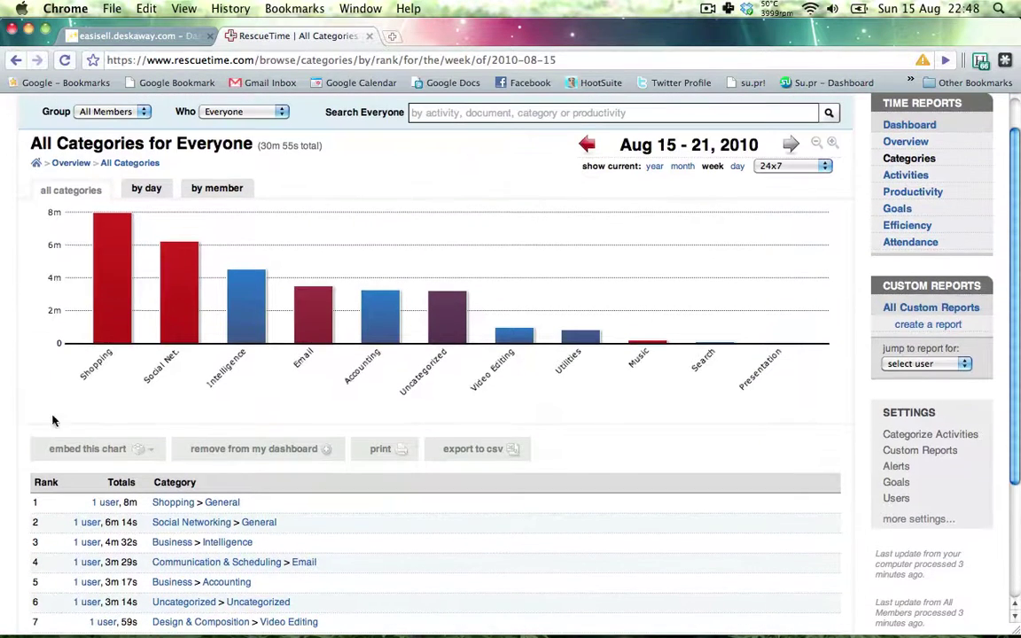
scroll(52, 420, "down", 4)
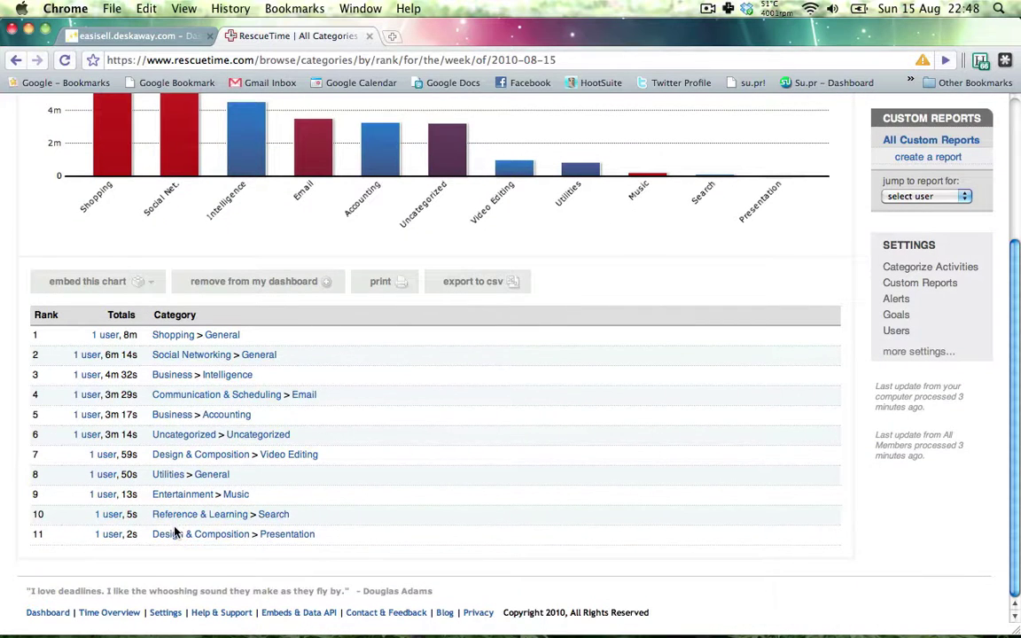
left_click(184, 355)
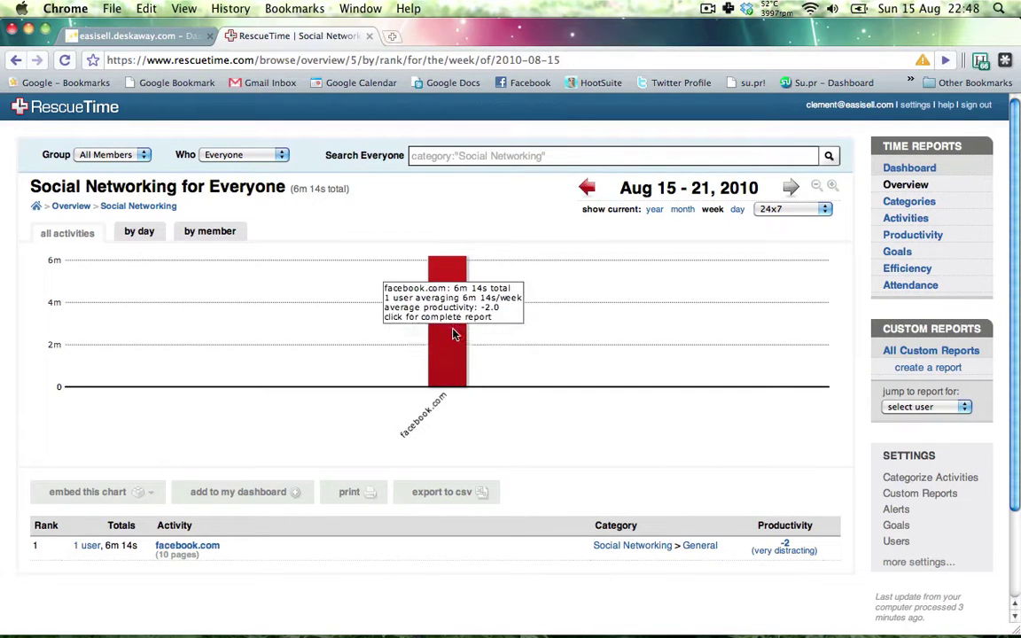
- Switch the Overview for Everyone to the whole month, Aug 1 - 31, 2010
left_click(681, 216)
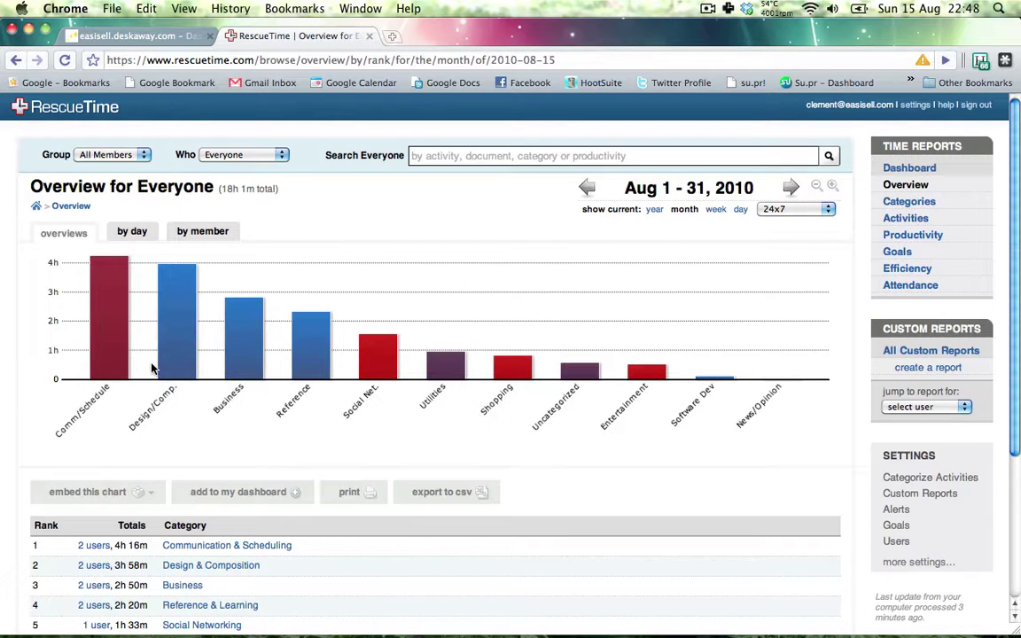
mouse_move(108, 298)
scroll(861, 447, "down", 5)
scroll(861, 446, "up", 5)
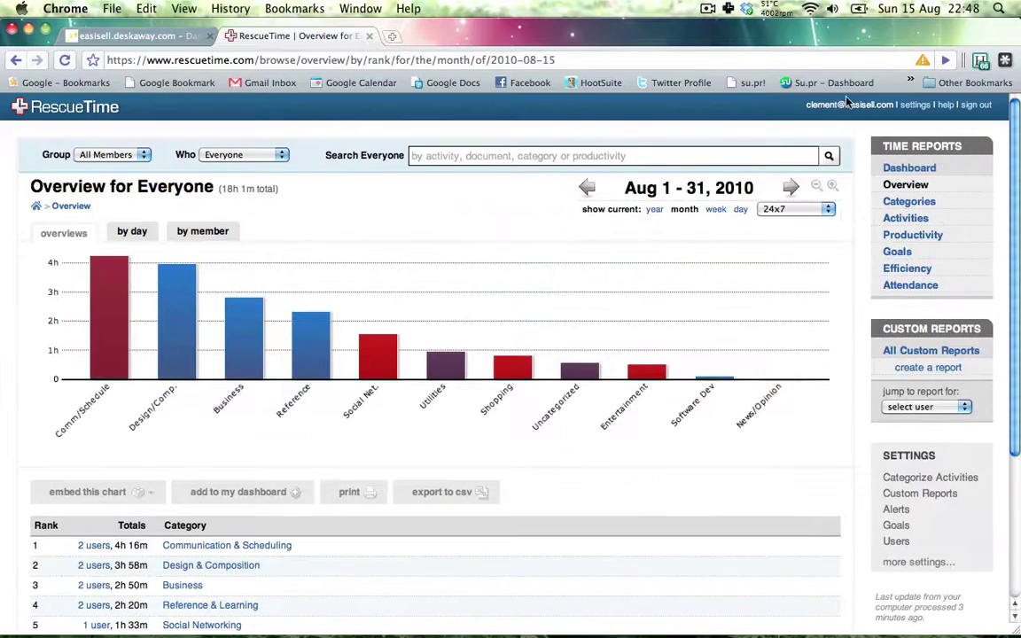
- Briefly open and dismiss the RescueTime menu-bar quick-action menu
left_click(728, 9)
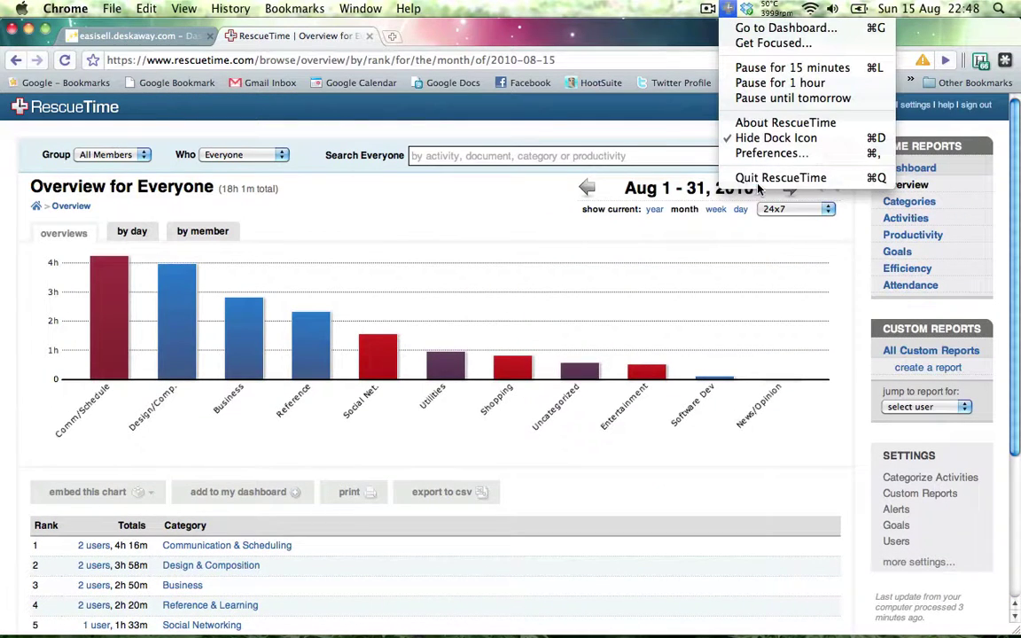
left_click(893, 433)
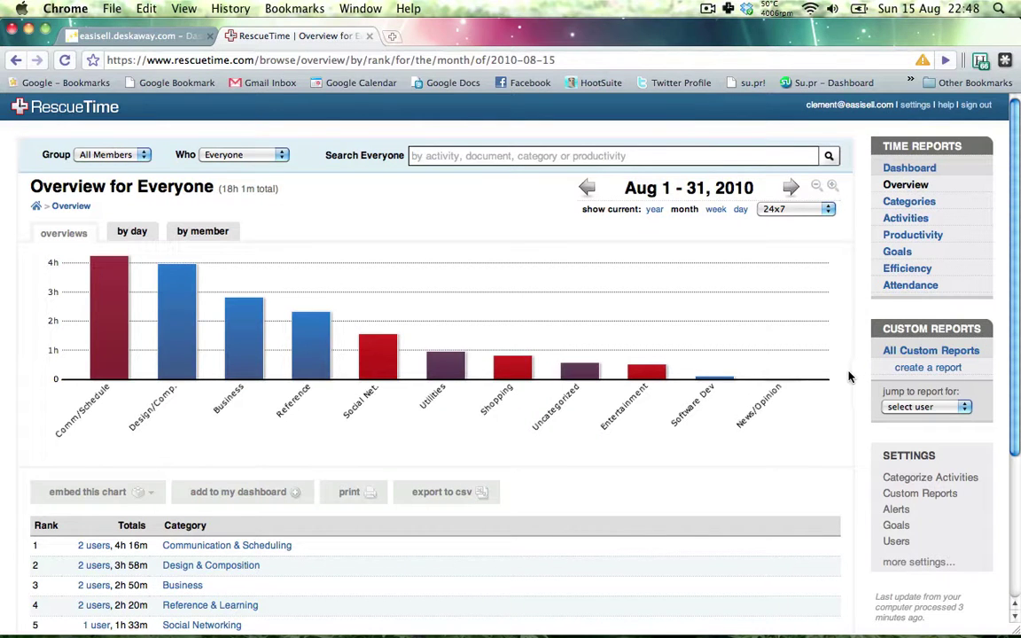
scroll(848, 378, "down", 3)
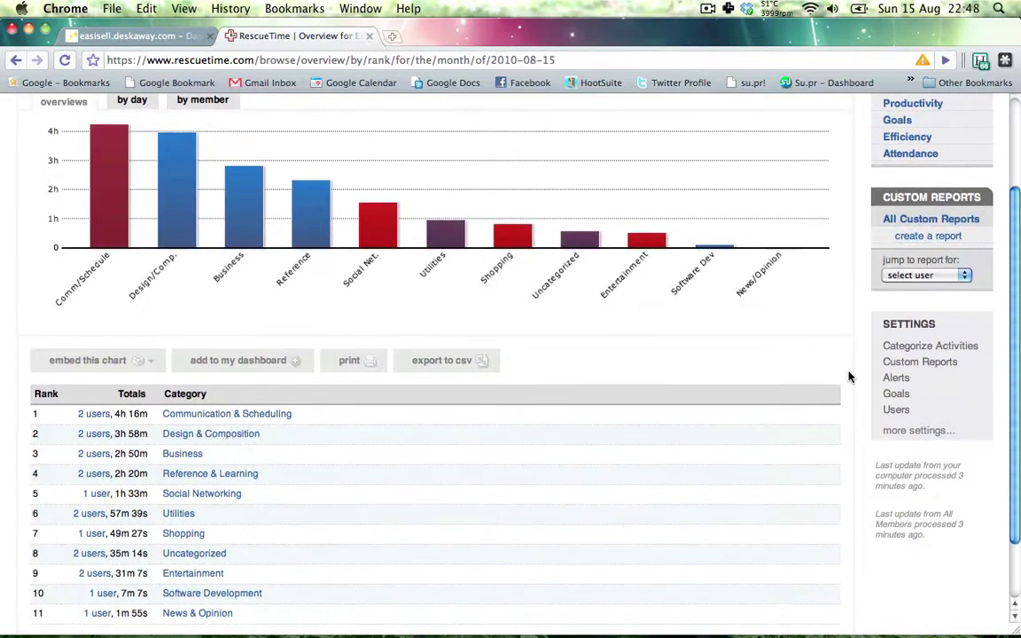
scroll(848, 377, "up", 3)
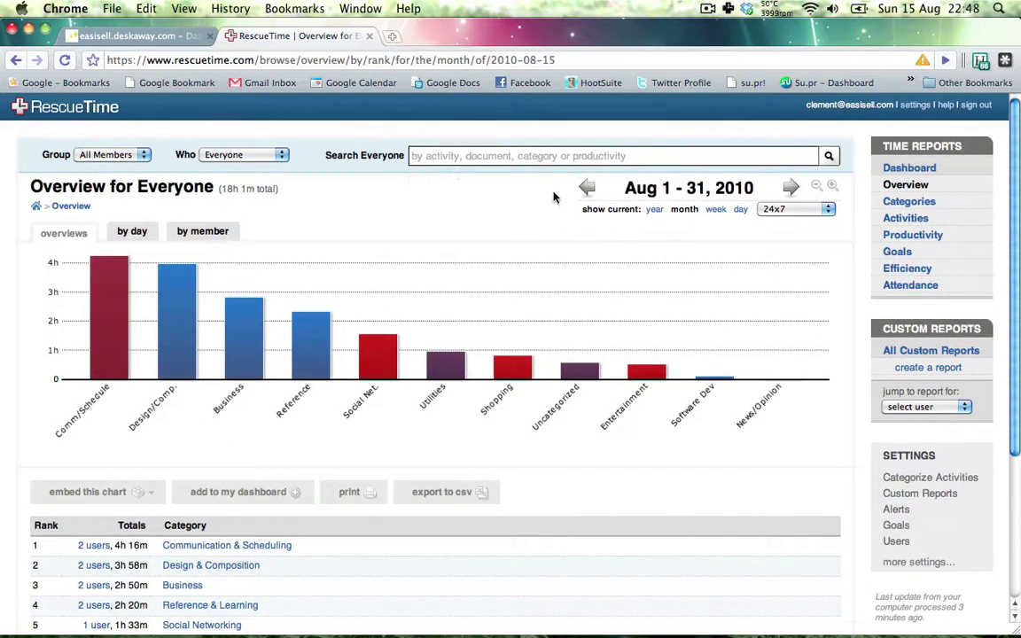
- Review the August all-activities report led by Google Docs, then go to account settings
left_click(907, 226)
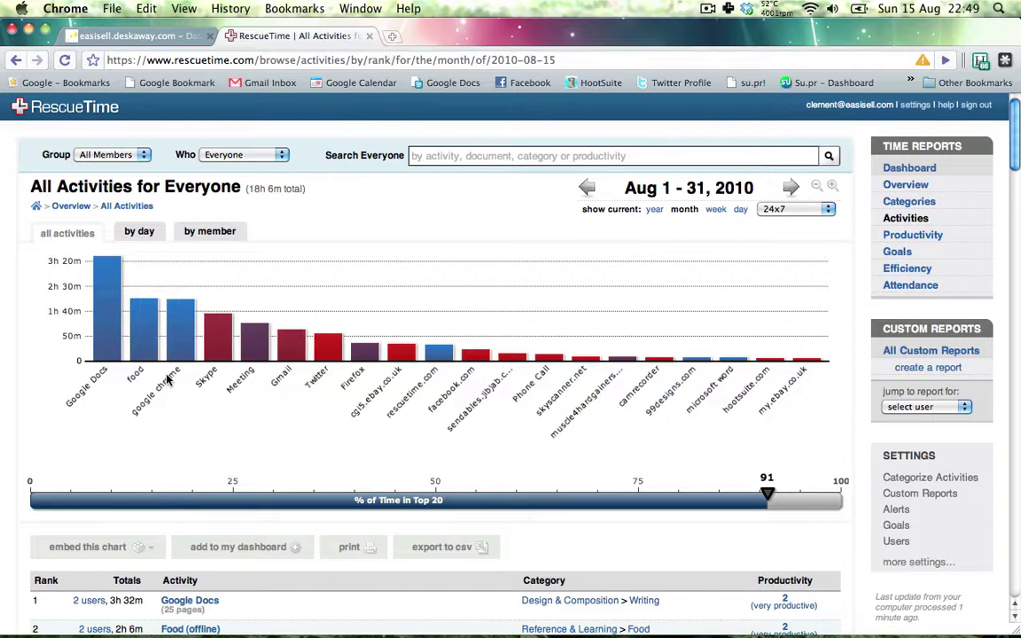
mouse_move(155, 355)
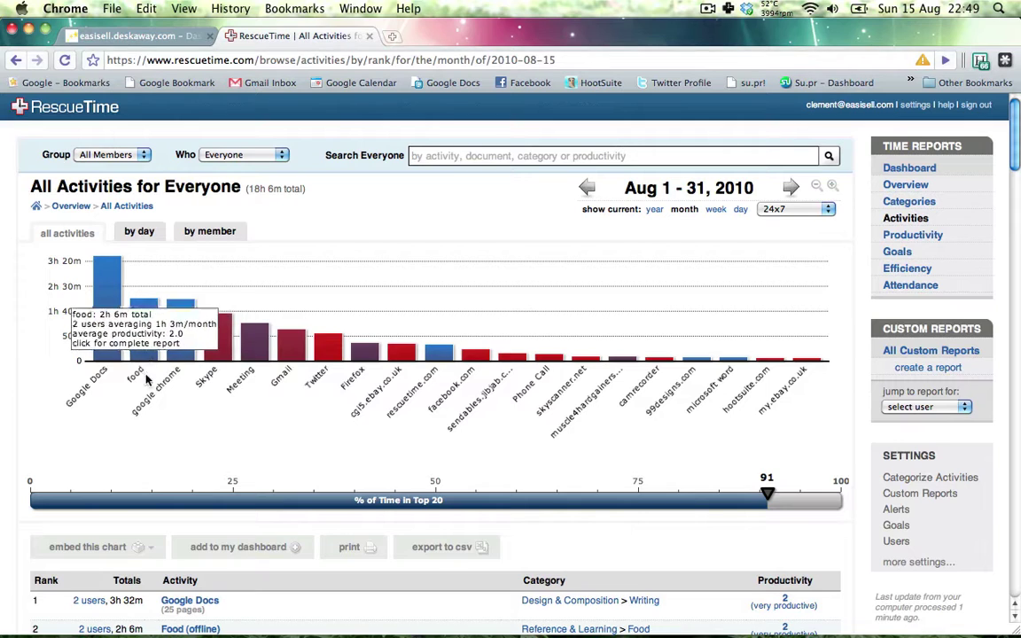
mouse_move(310, 346)
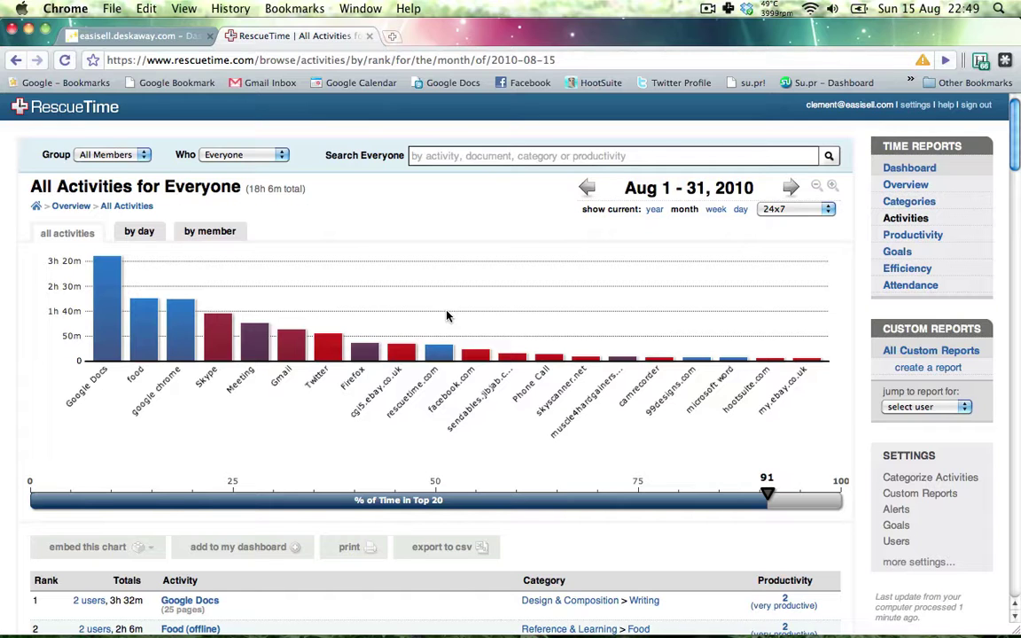
scroll(399, 410, "down", 3)
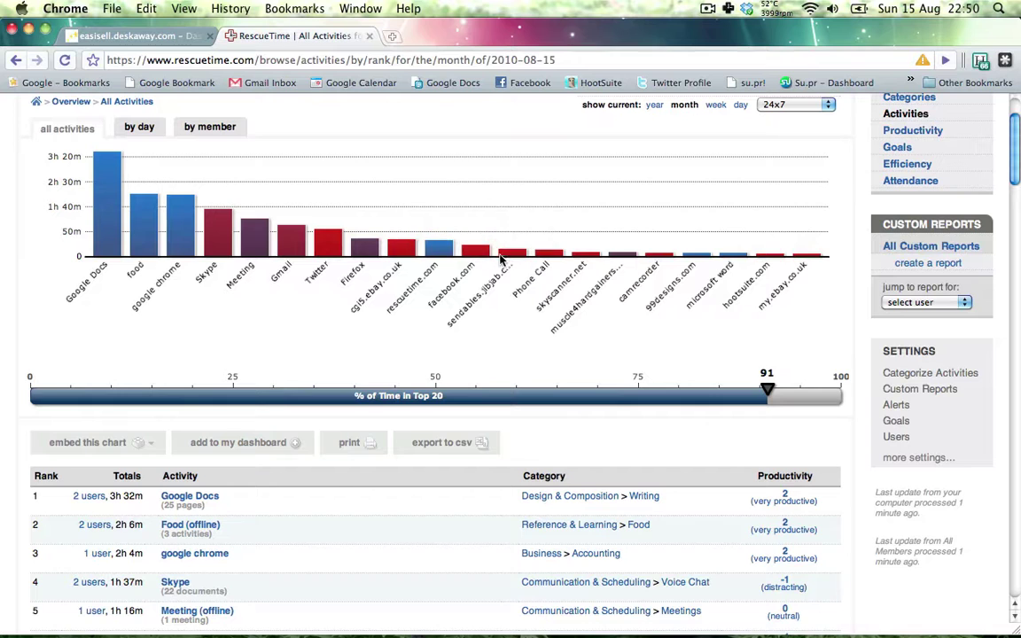
scroll(858, 333, "up", 3)
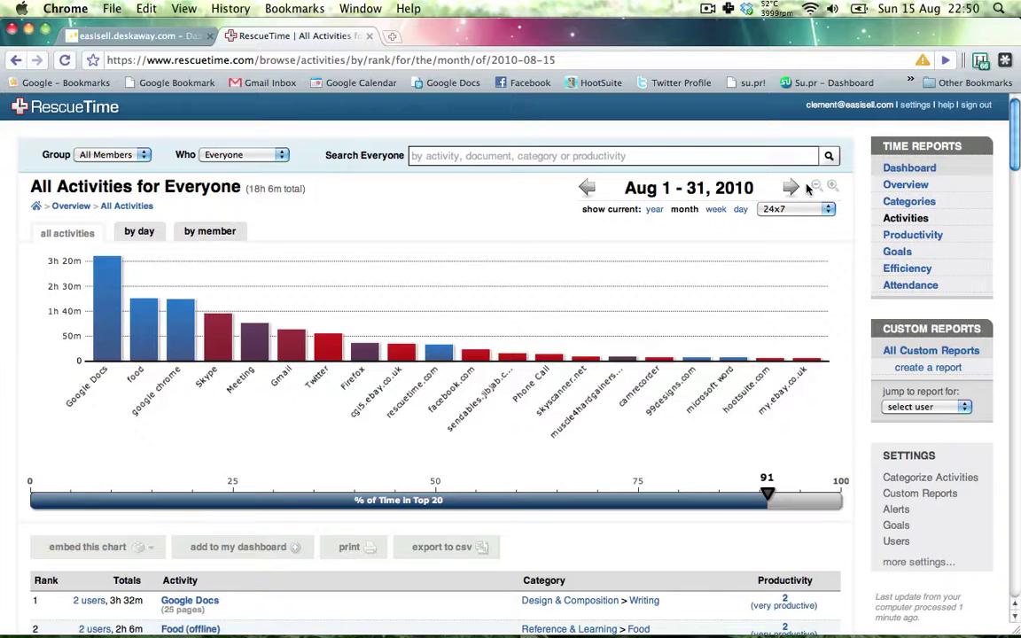
scroll(840, 292, "down", 1)
scroll(842, 293, "up", 1)
left_click(895, 167)
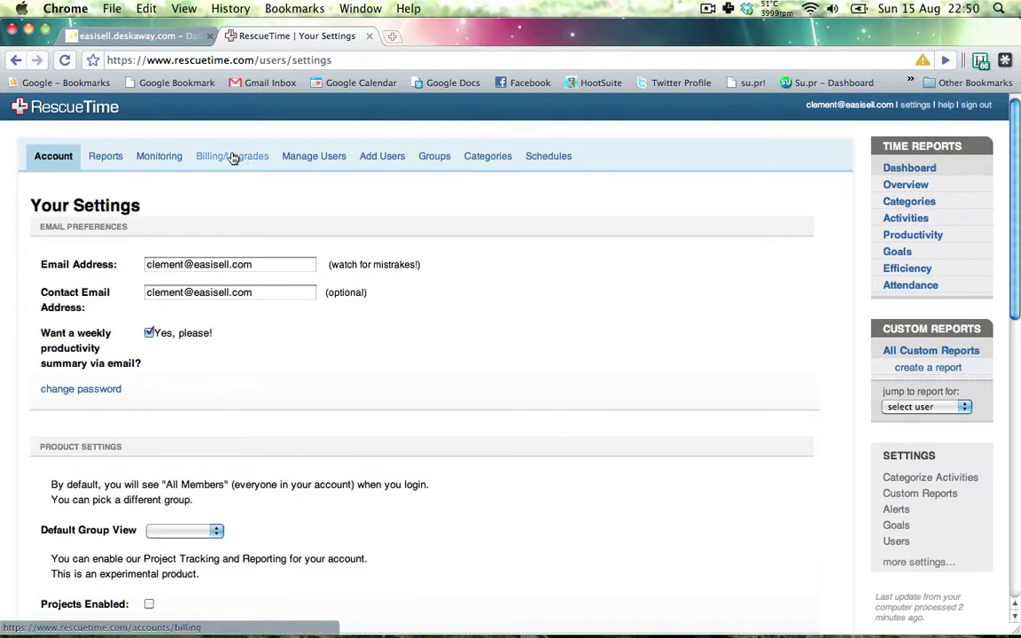
- On the Schedules tab, change Thursday's start time in the Mon-Fri 6am-8pm schedule
left_click(545, 156)
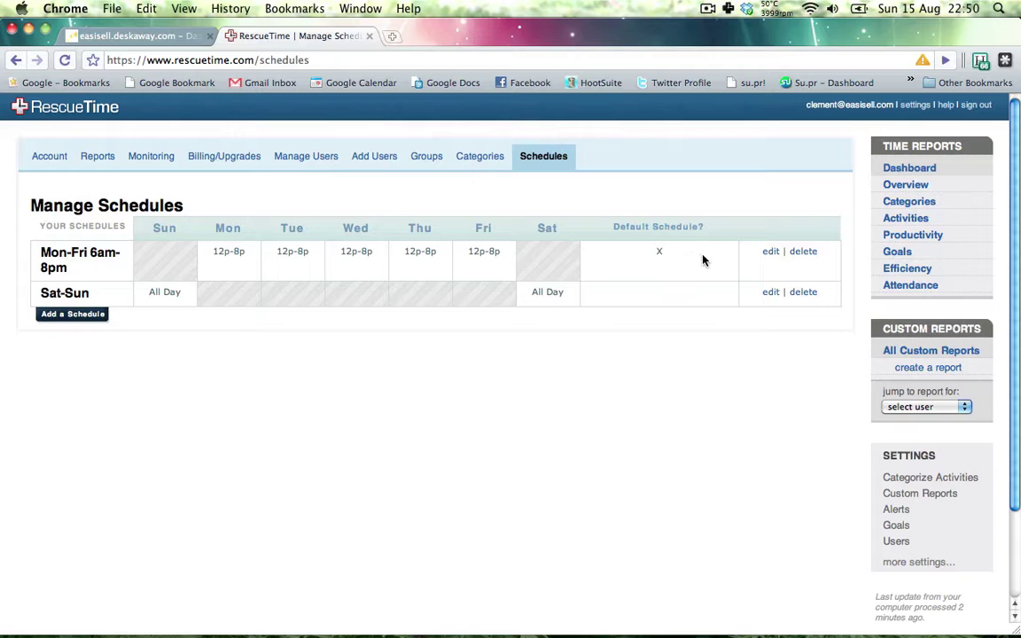
left_click(769, 254)
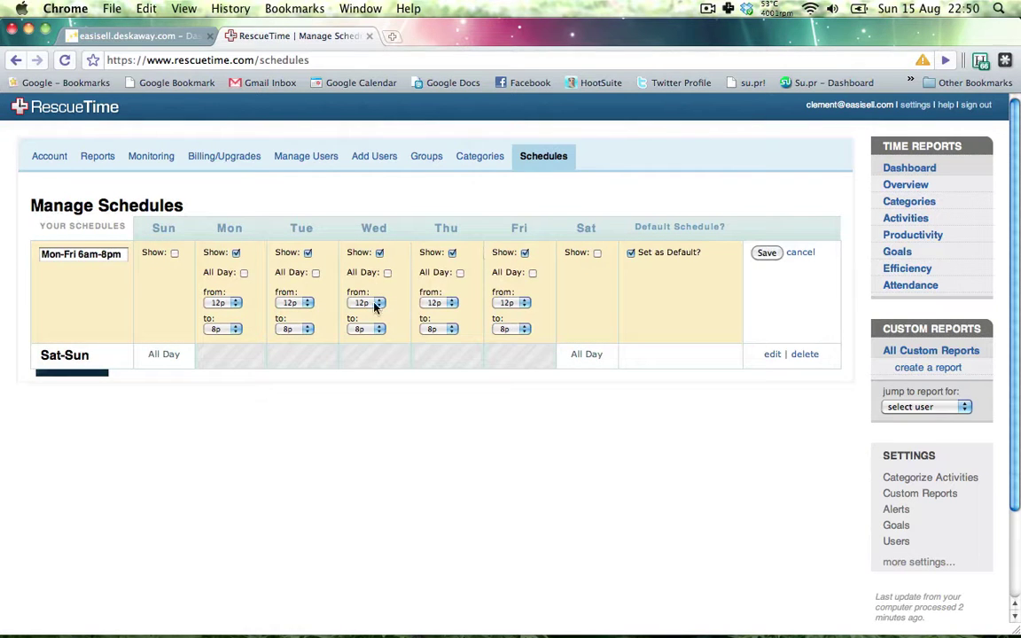
left_click(452, 301)
left_click(453, 315)
left_click(768, 253)
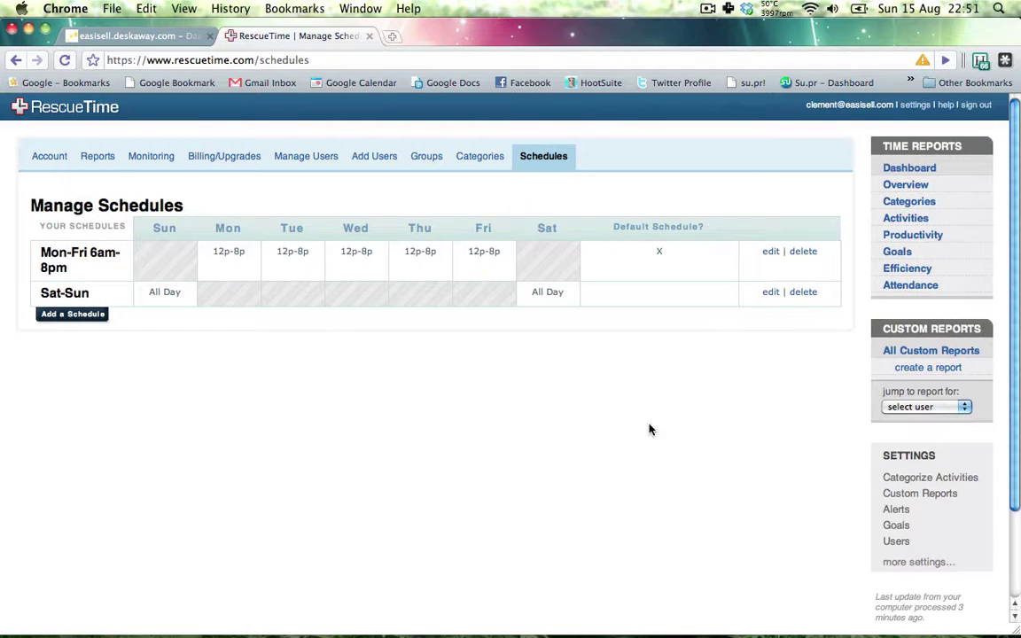